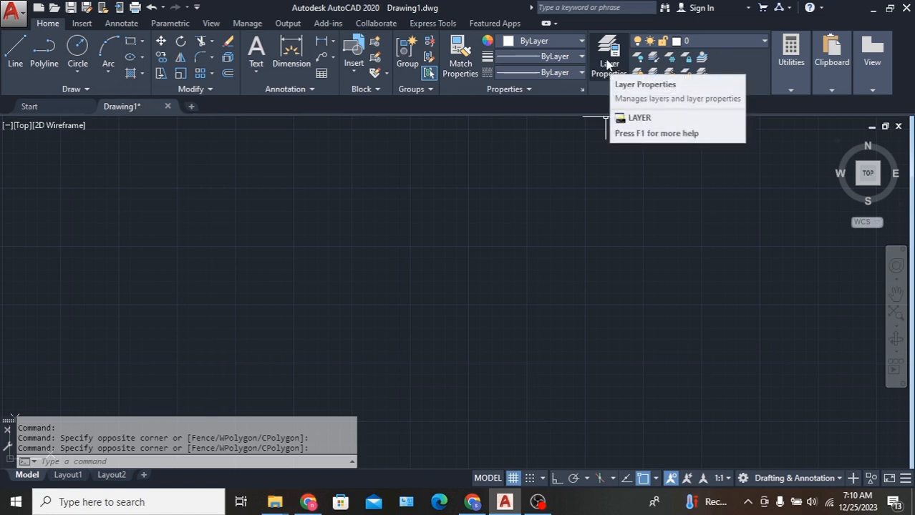
Create a new layer named lighting and set its color to yellow
{"action": "left_click", "coordinate": [607, 63]}
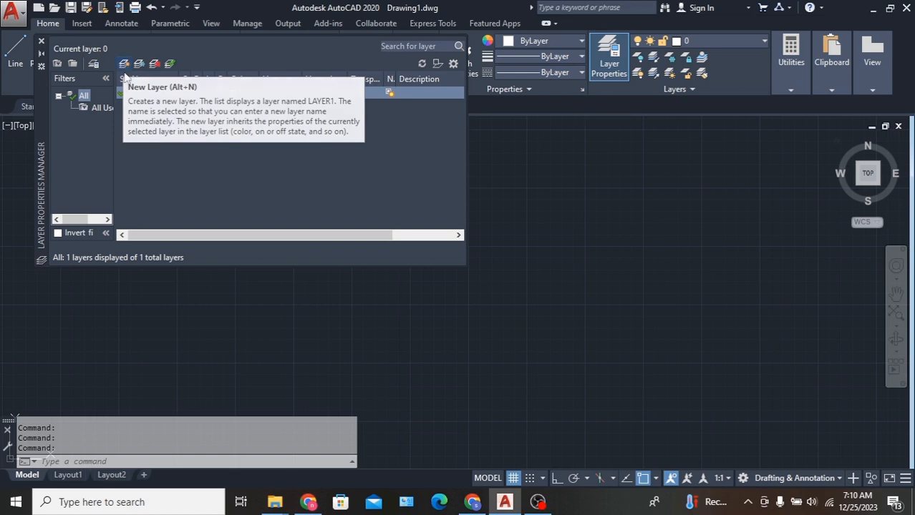
{"action": "key", "text": "alt+n"}
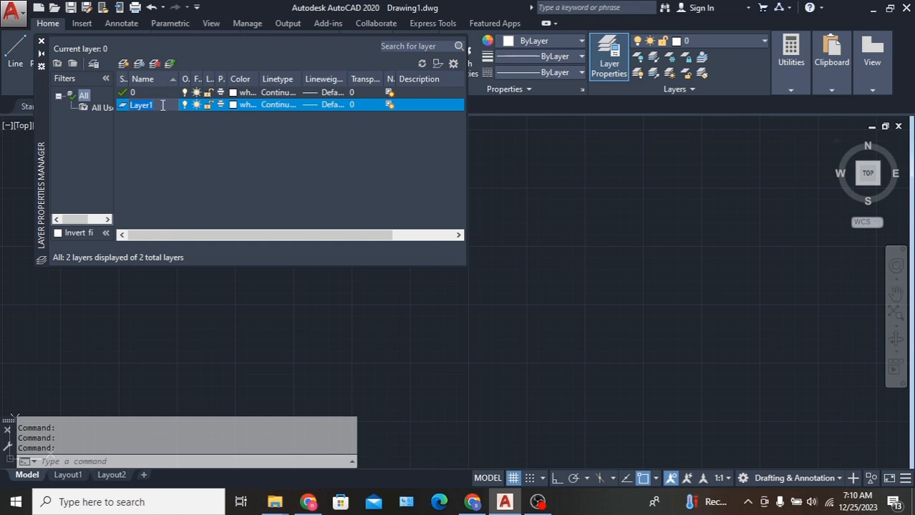
{"action": "type", "text": "lighting"}
{"action": "left_click", "coordinate": [232, 105]}
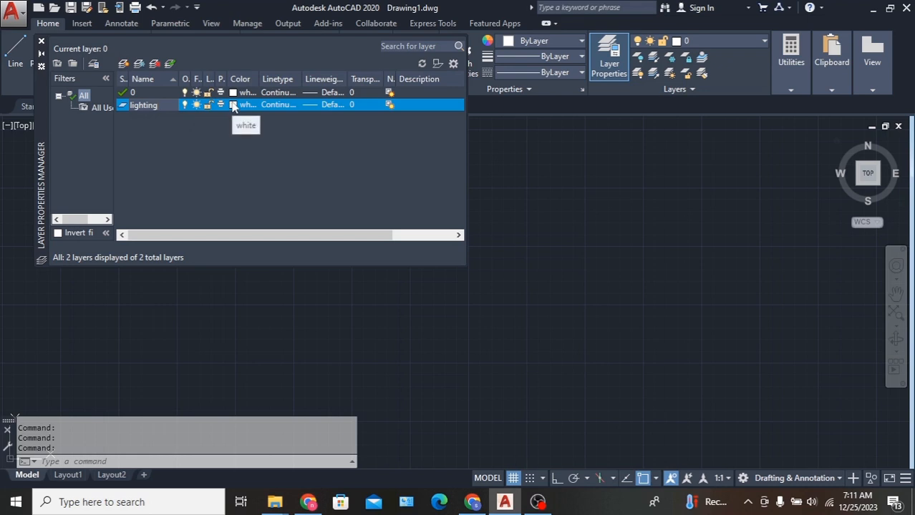
{"action": "left_click", "coordinate": [233, 106]}
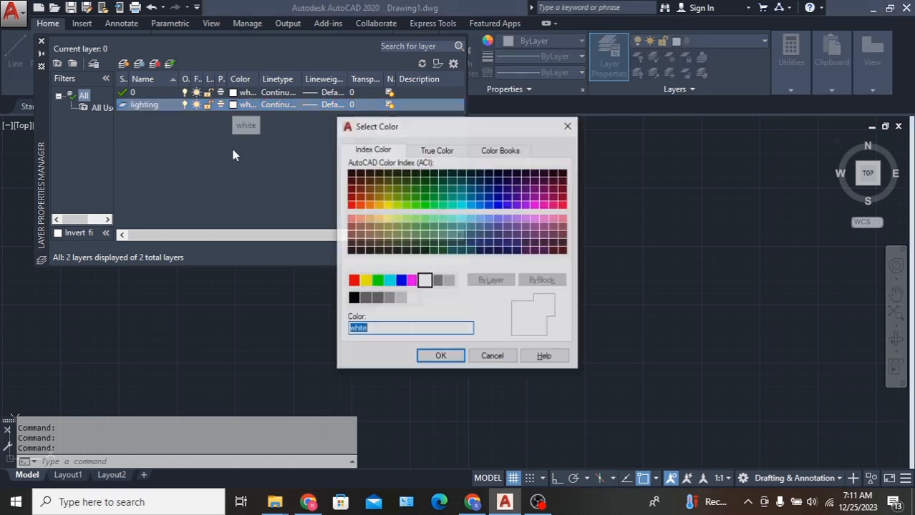
{"action": "left_click", "coordinate": [365, 282]}
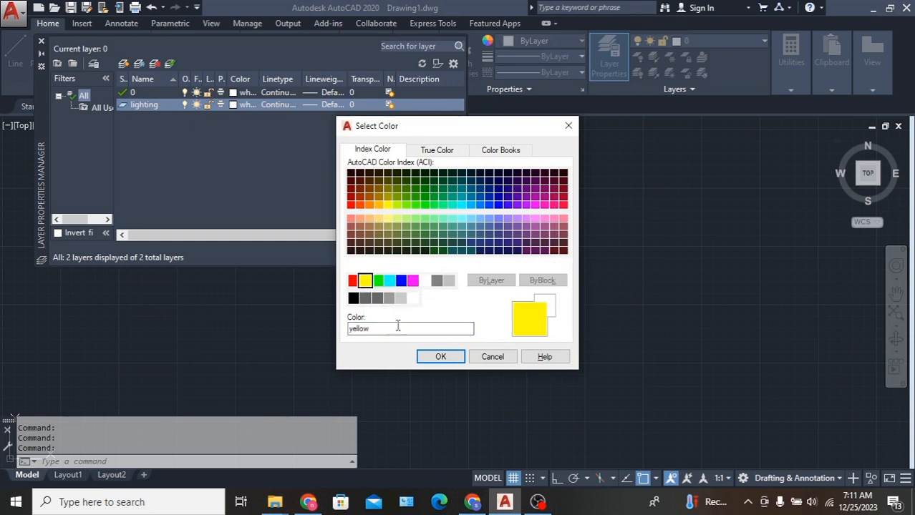
{"action": "left_click", "coordinate": [446, 358]}
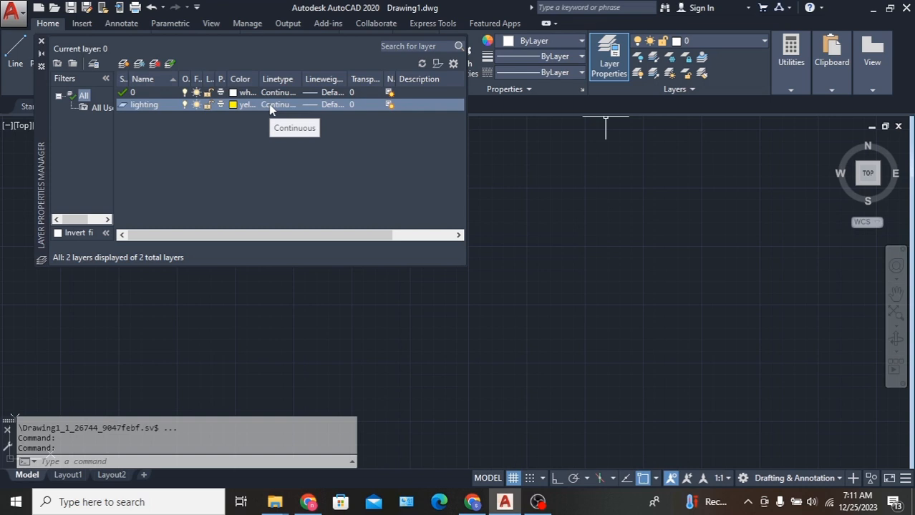
Load the HIDDEN linetype from acad.lin into the drawing through the lighting layer's linetype setting
{"action": "left_click", "coordinate": [270, 106]}
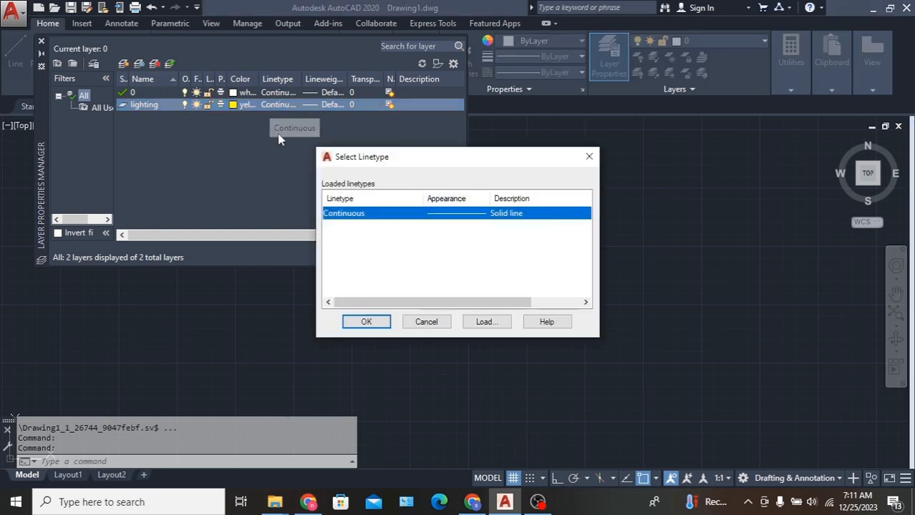
{"action": "left_click", "coordinate": [485, 323]}
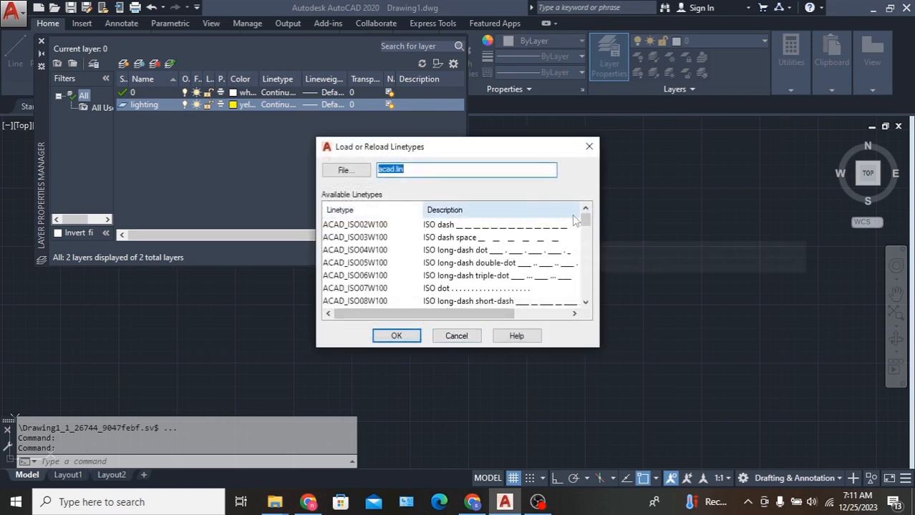
{"action": "left_click_drag", "start_coordinate": [585, 222], "coordinate": [585, 285]}
{"action": "left_click", "coordinate": [433, 252]}
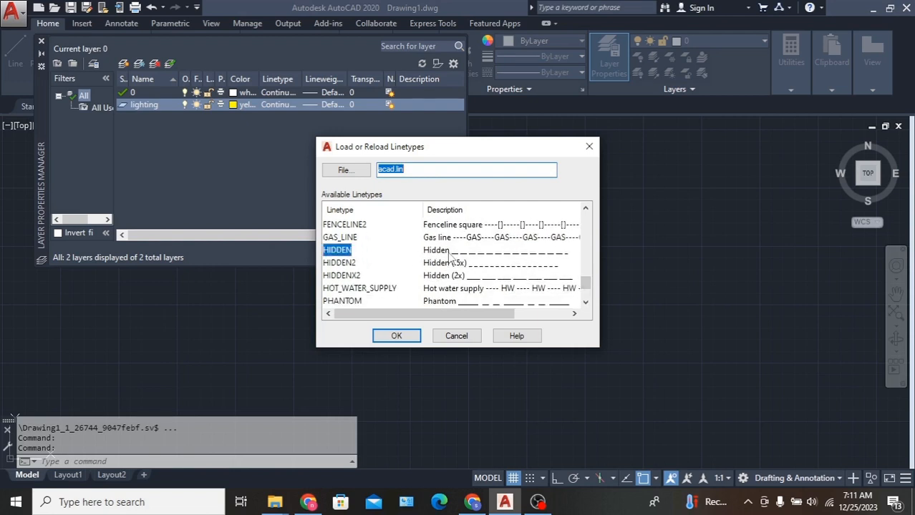
{"action": "left_click", "coordinate": [396, 336]}
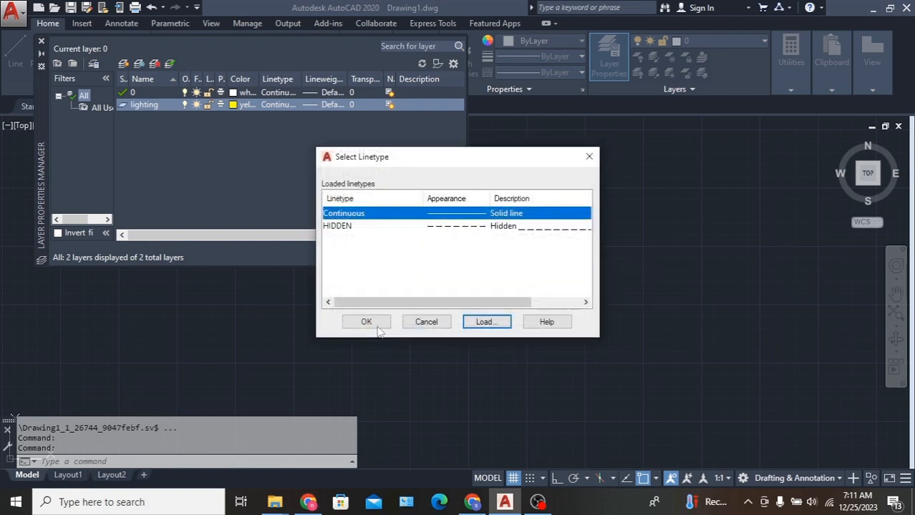
{"action": "left_click", "coordinate": [371, 322]}
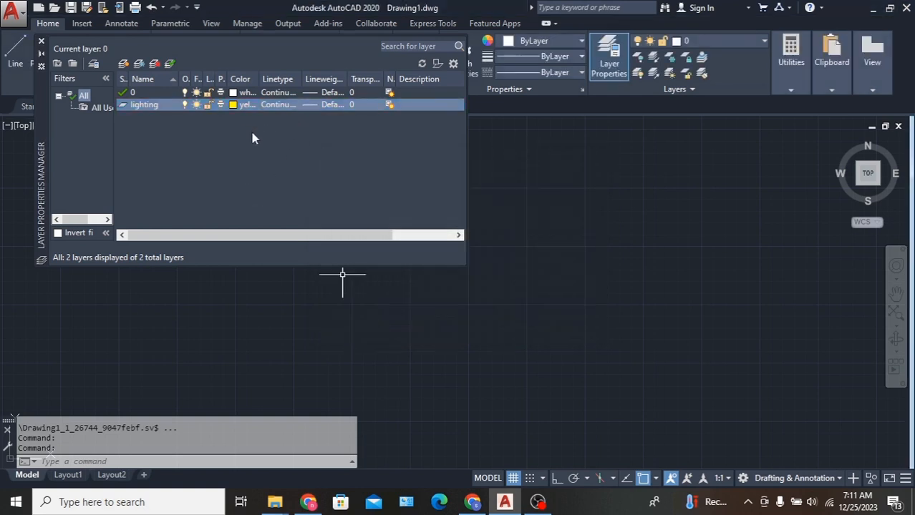
Assign the HIDDEN linetype to the lighting layer and close the layer manager
{"action": "left_click", "coordinate": [278, 105]}
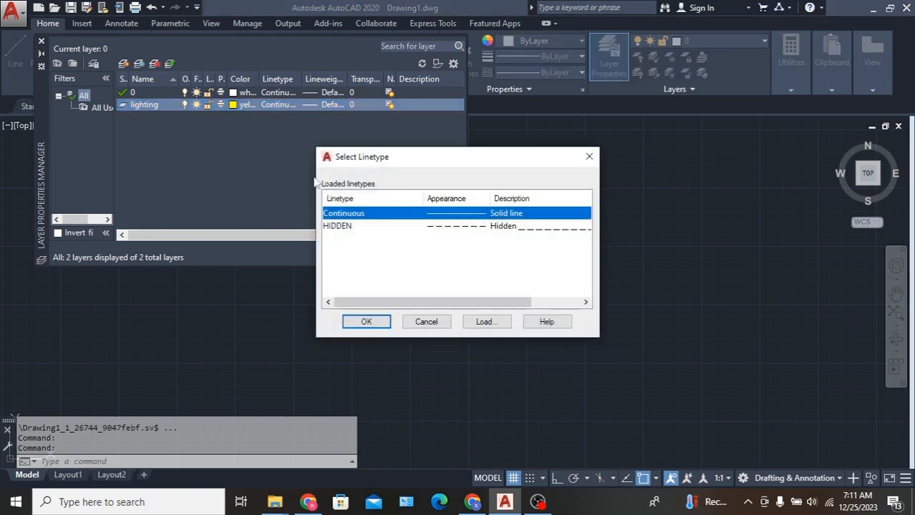
{"action": "left_click", "coordinate": [340, 226]}
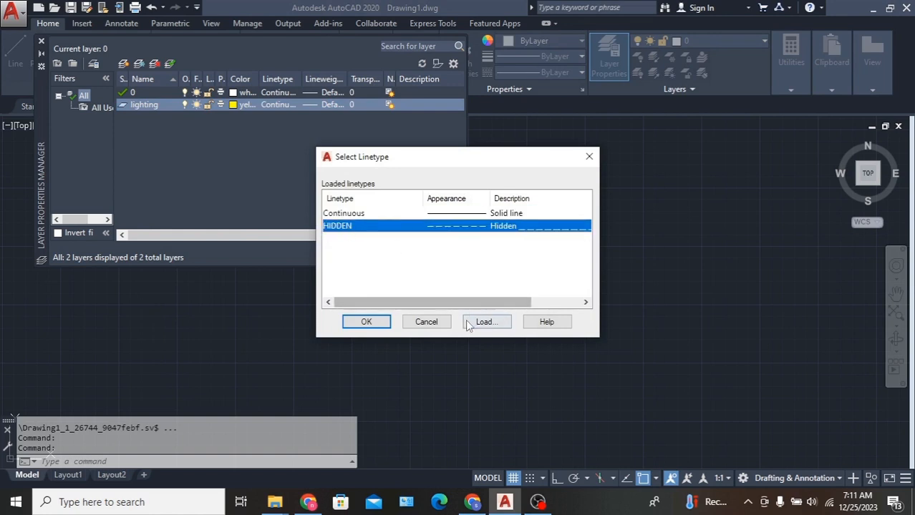
{"action": "left_click", "coordinate": [367, 321]}
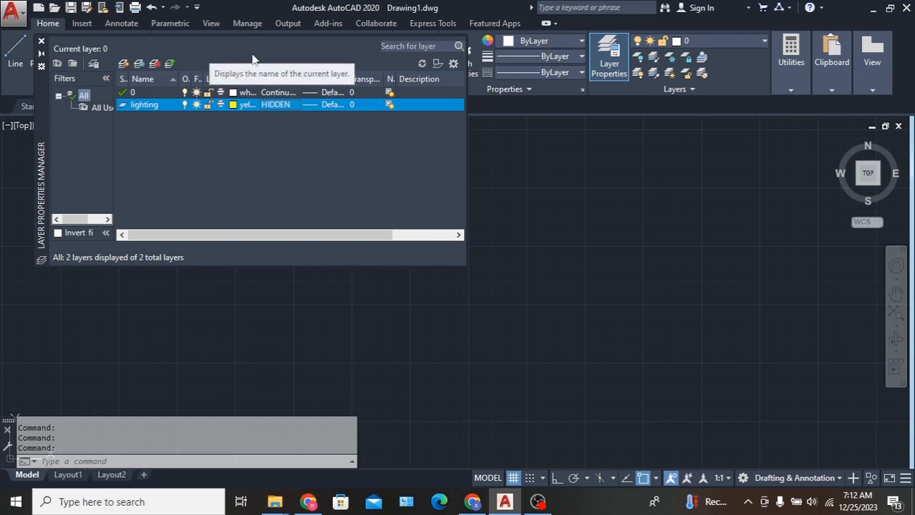
{"action": "left_click", "coordinate": [41, 40]}
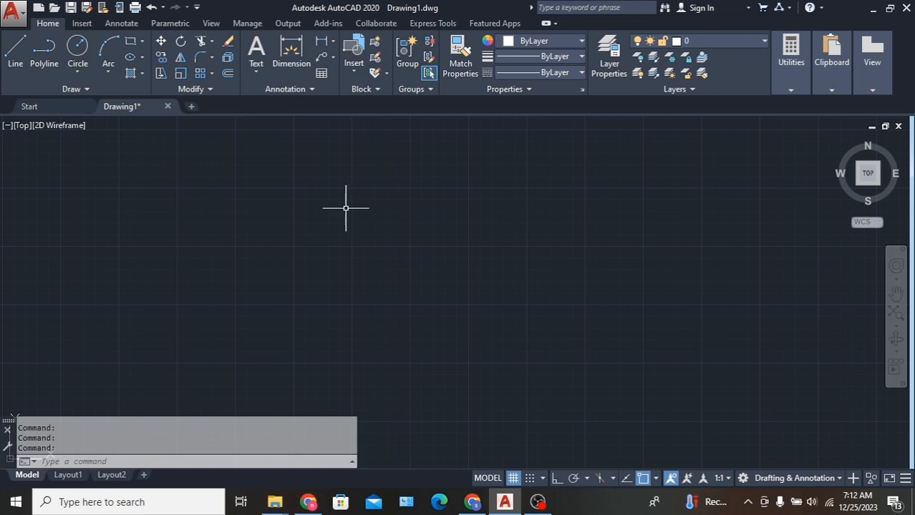
Reopen the layer manager with the LAYER command and create a new layer named layer 2
{"action": "type", "text": "LA"}
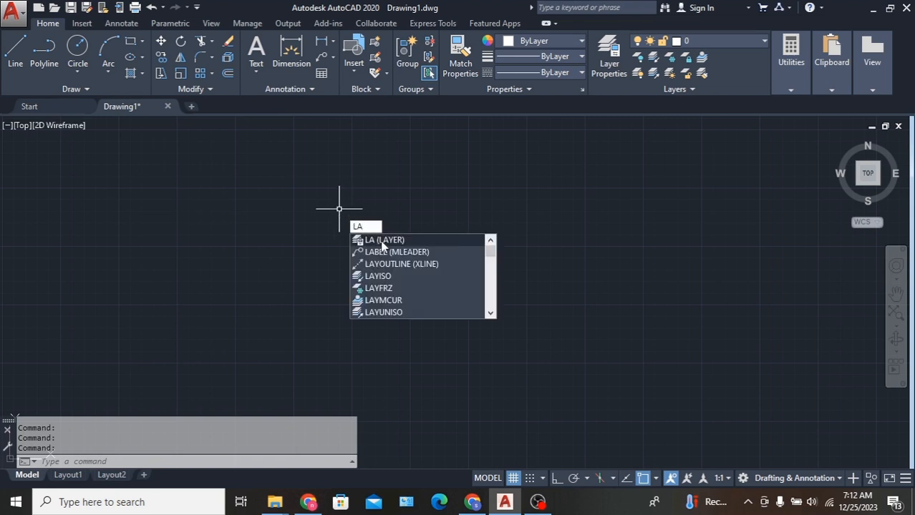
{"action": "left_click", "coordinate": [381, 242]}
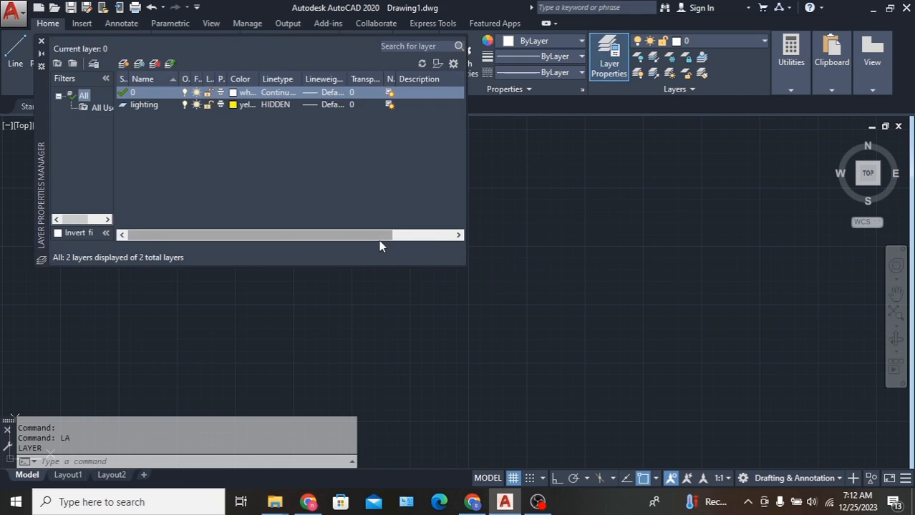
{"action": "left_click", "coordinate": [125, 65]}
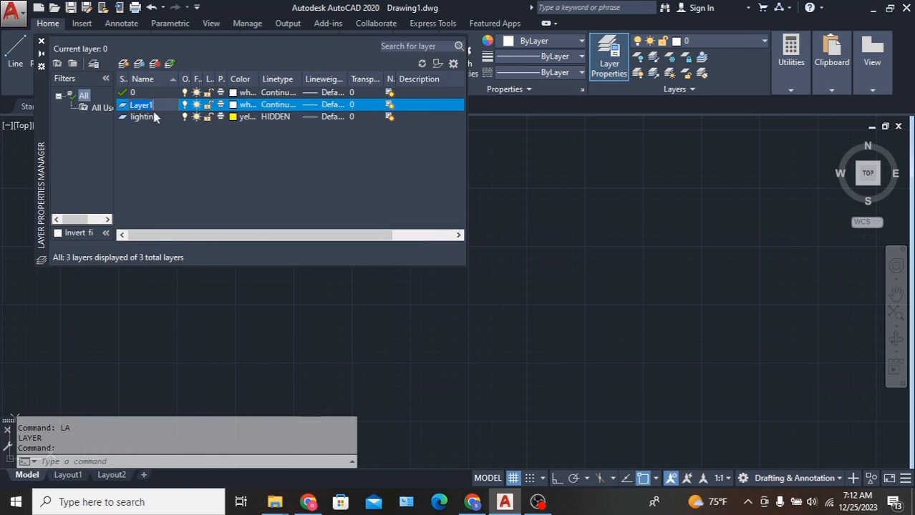
{"action": "key", "text": "BackSpace"}
{"action": "type", "text": "laue"}
{"action": "key", "text": "BackSpace"}
{"action": "type", "text": "yer 2"}
{"action": "key", "text": "Return"}
Set the color of layer 2 to blue and close the layer manager
{"action": "left_click", "coordinate": [243, 104]}
{"action": "left_click", "coordinate": [412, 281]}
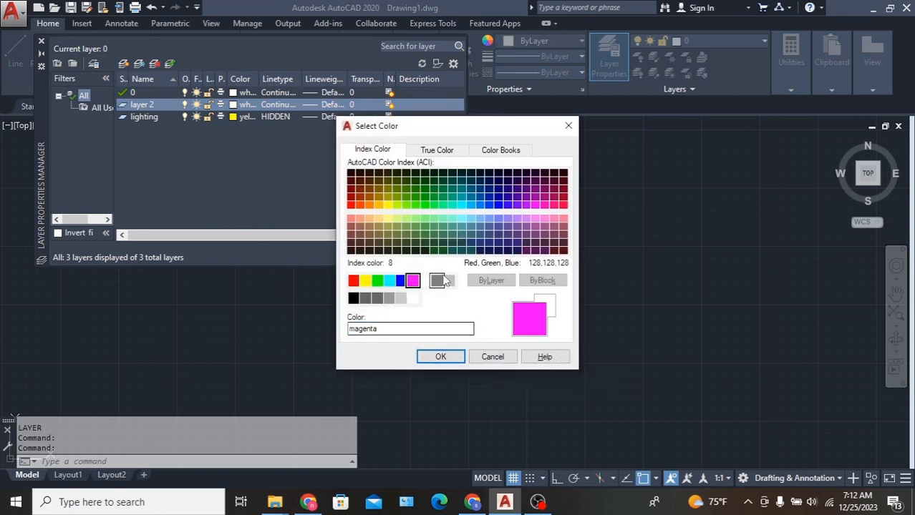
{"action": "left_click", "coordinate": [401, 280]}
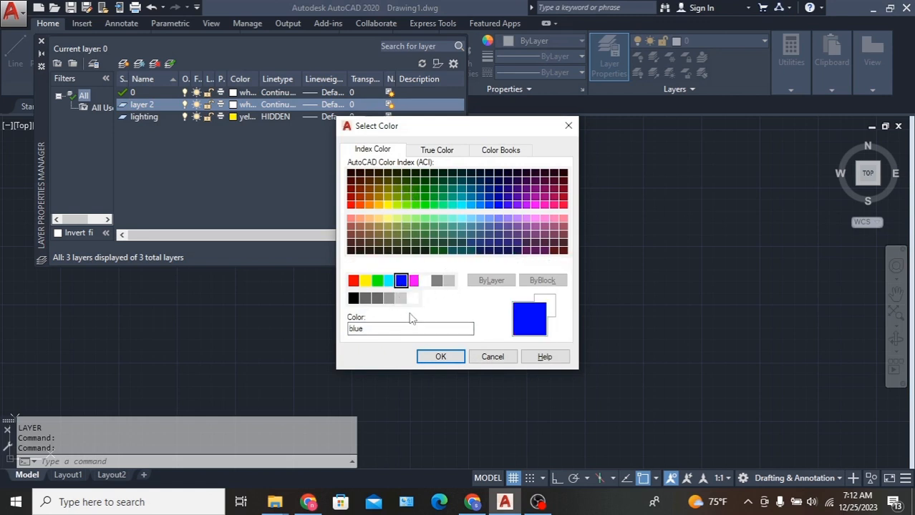
{"action": "left_click", "coordinate": [451, 358]}
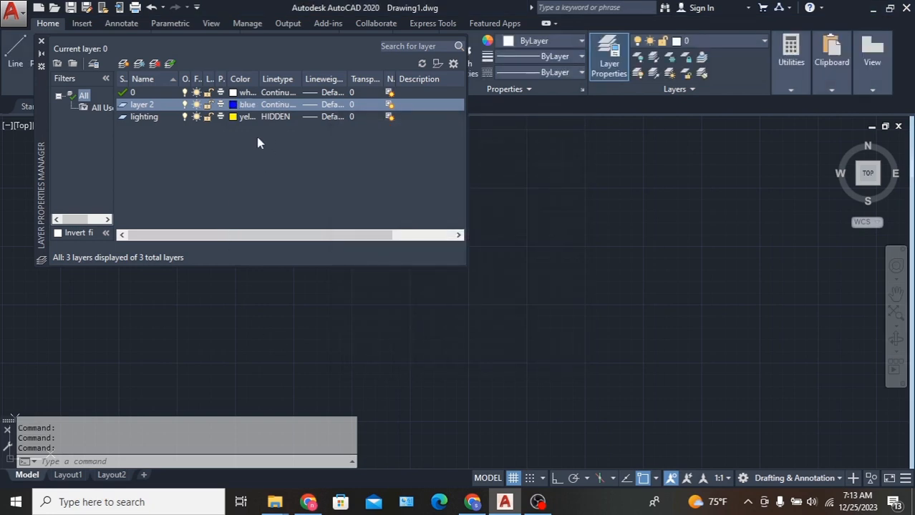
{"action": "left_click", "coordinate": [42, 41]}
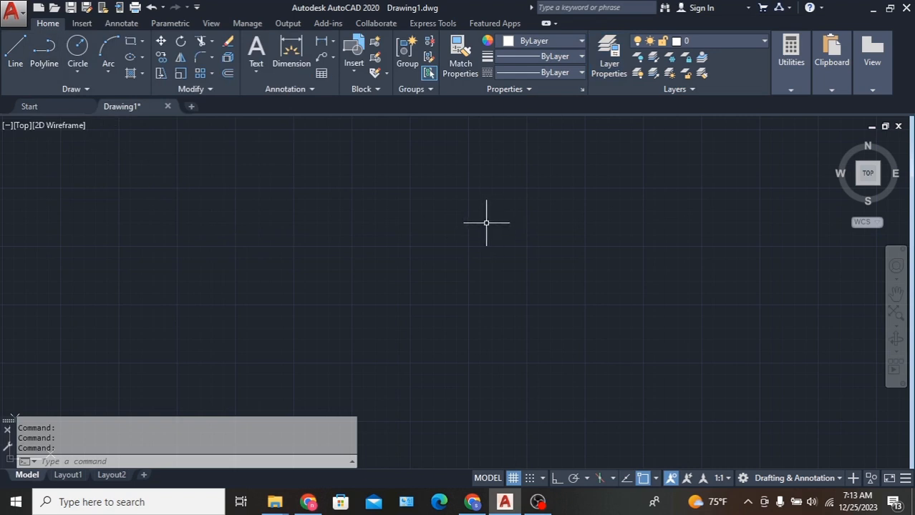